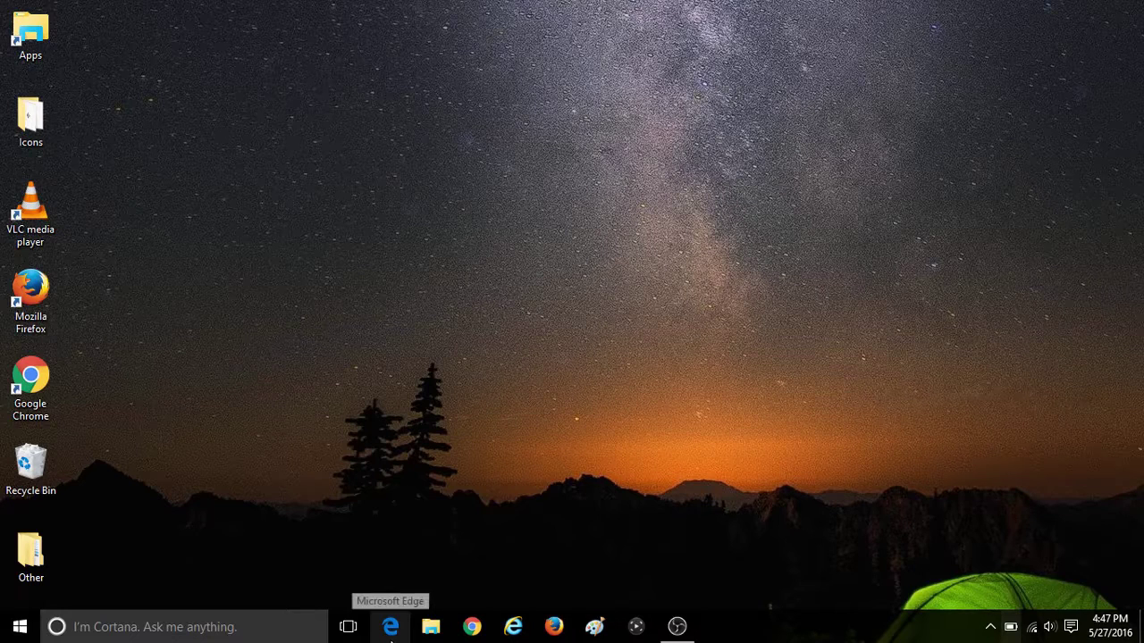
Step: Launch Microsoft Edge from the Start menu's All apps list under M
left_click(20, 627)
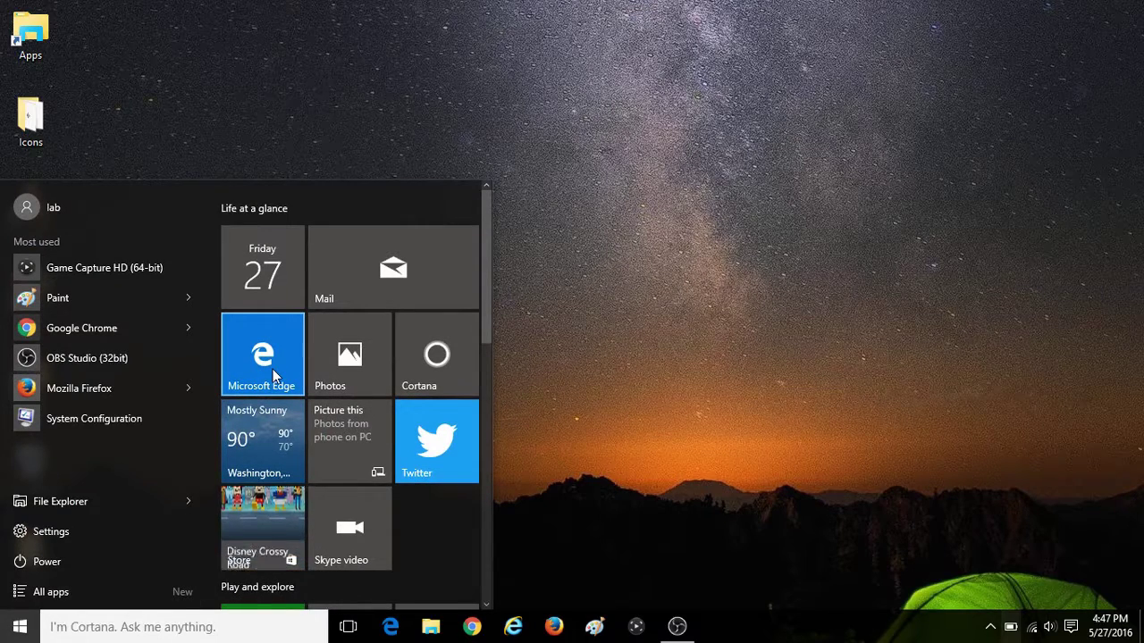
left_click(79, 606)
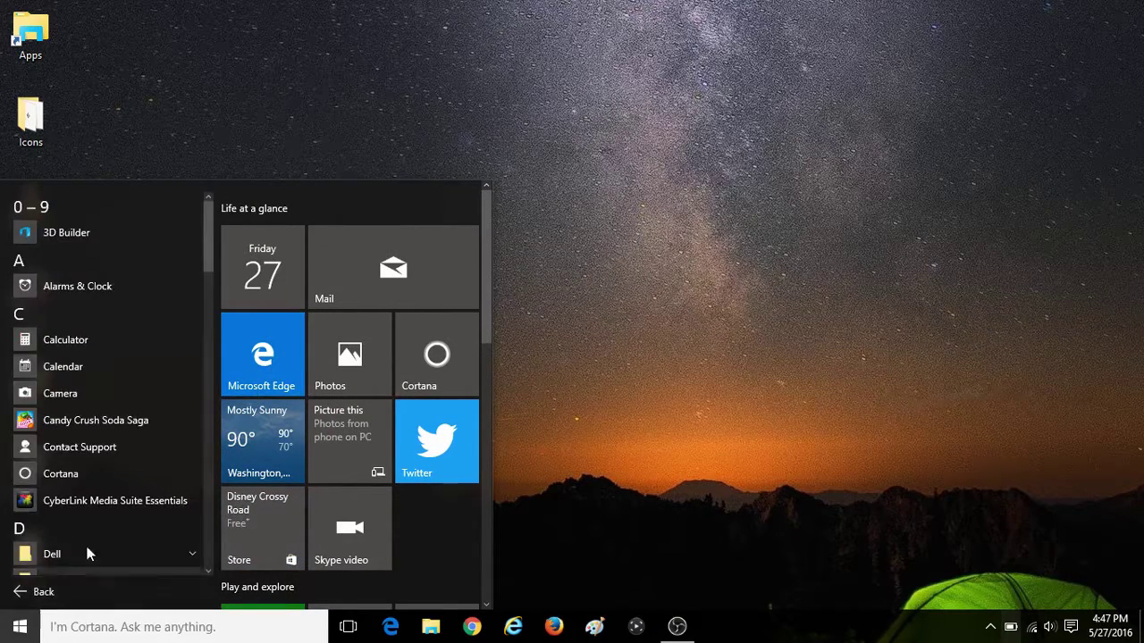
scroll(94, 437, "down", 5)
scroll(93, 438, "down", 5)
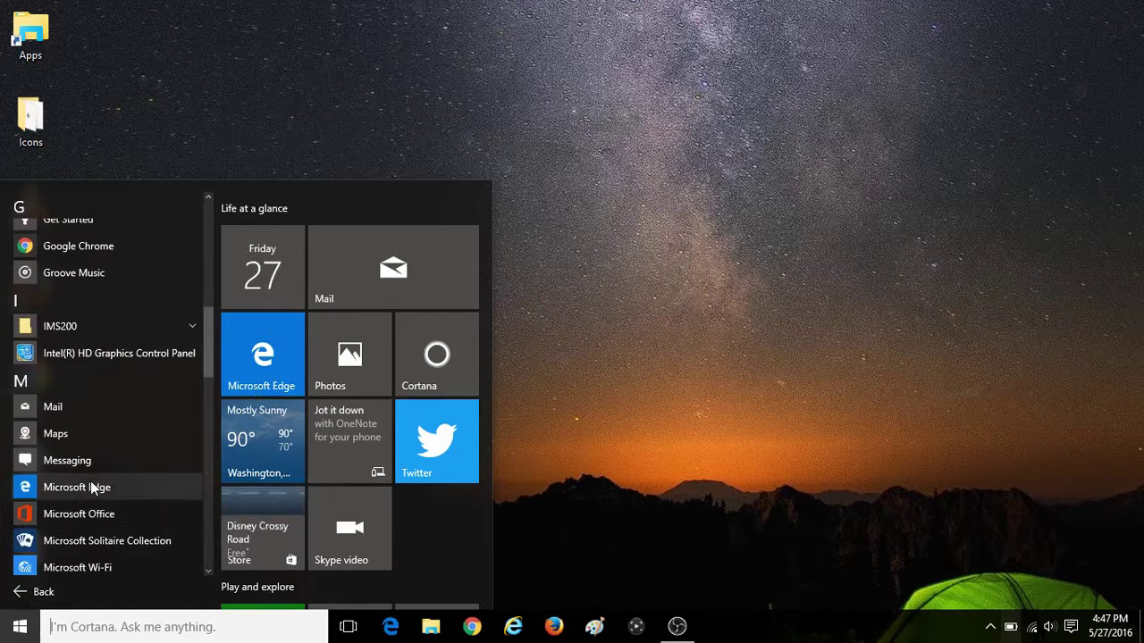
left_click(93, 484)
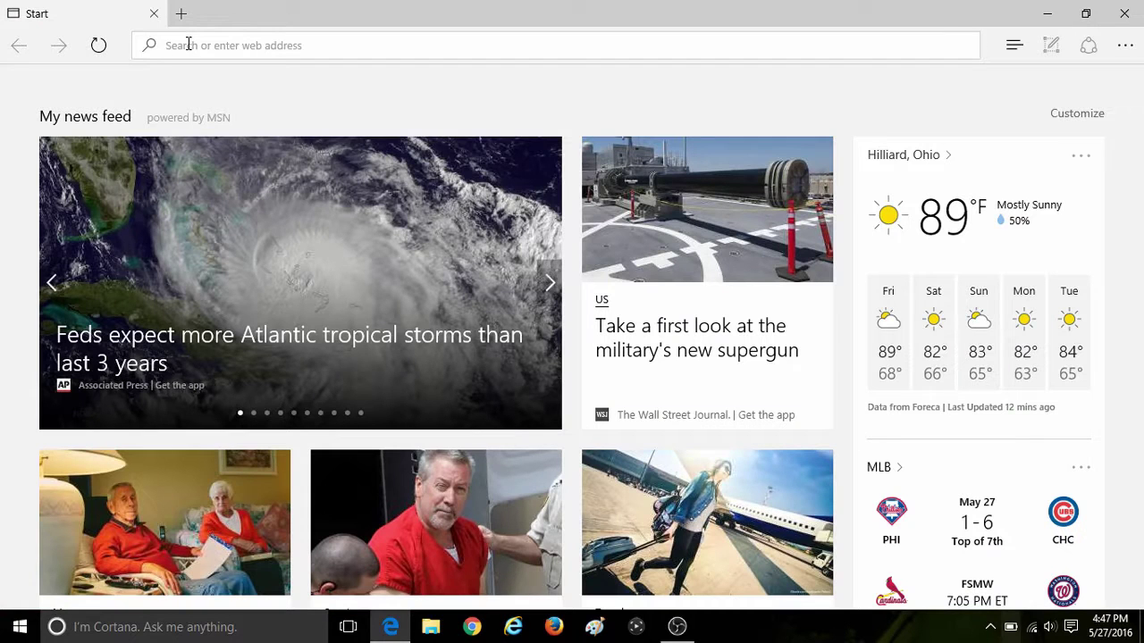
left_click(188, 44)
type("www.microcenter.com/")
key("Return")
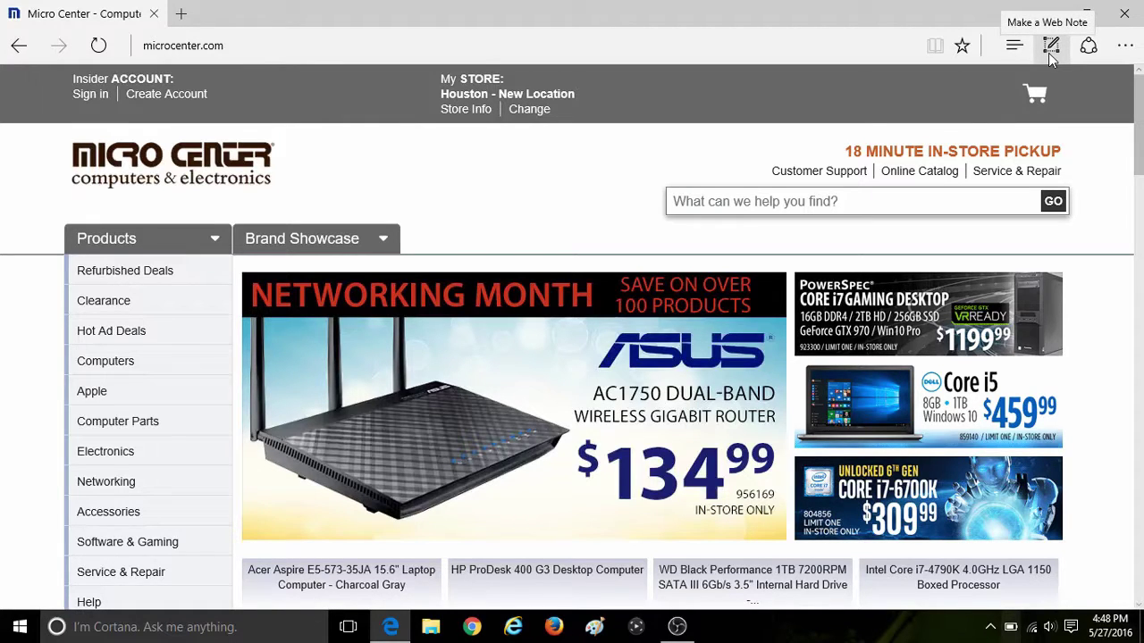
left_click(1050, 47)
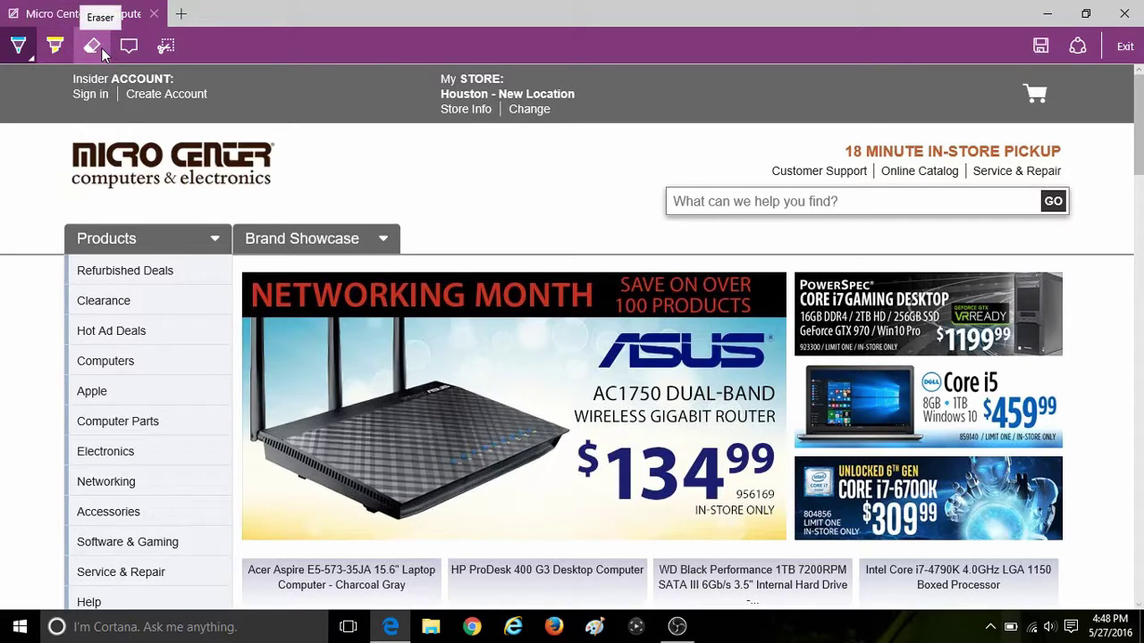
Step: Select the Pen and choose its stroke size from the colour and size flyout
left_click(27, 55)
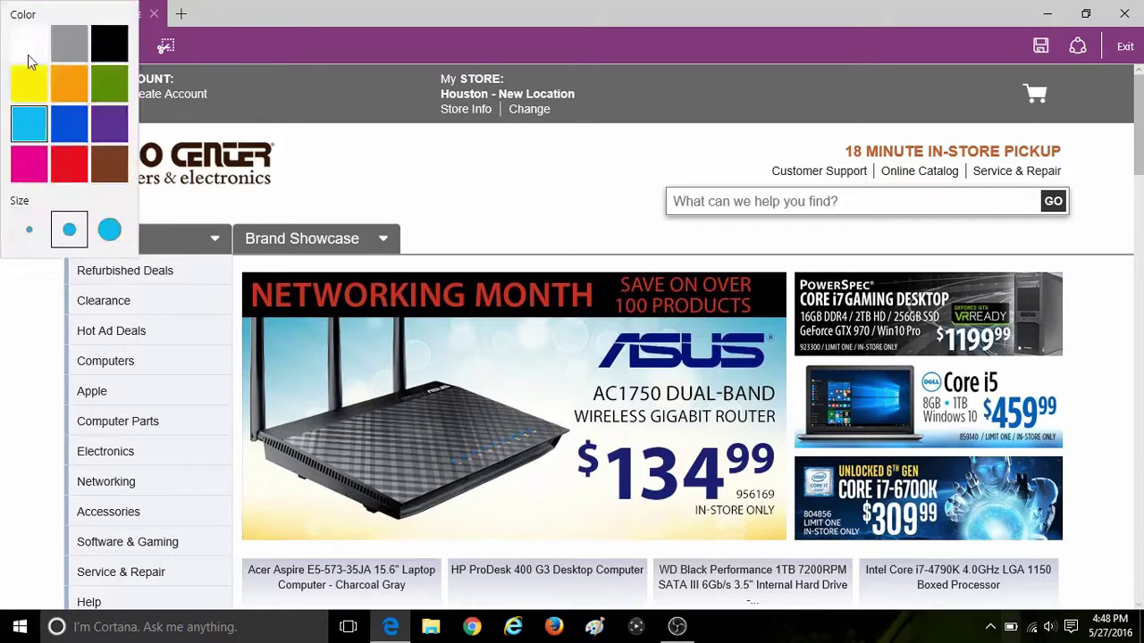
left_click(18, 46)
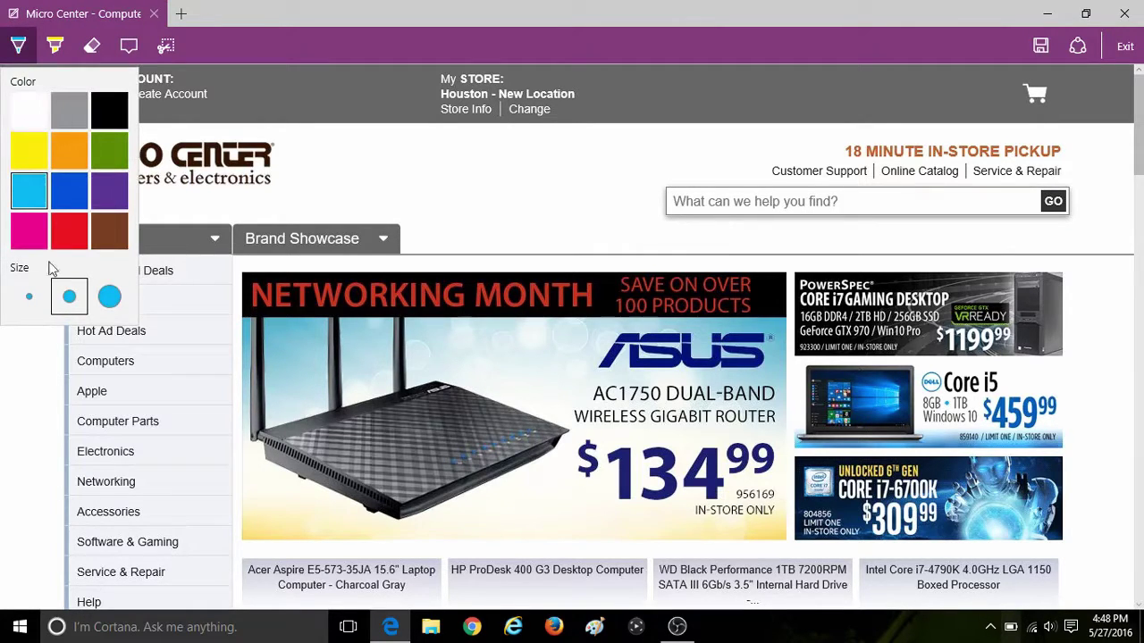
left_click(109, 296)
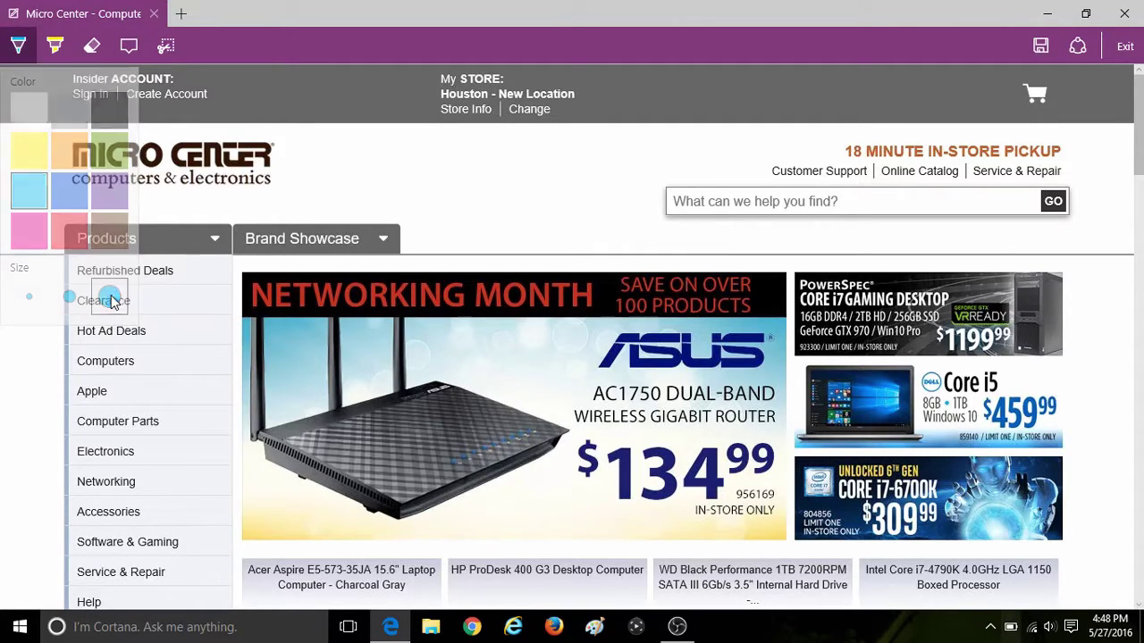
left_click(30, 57)
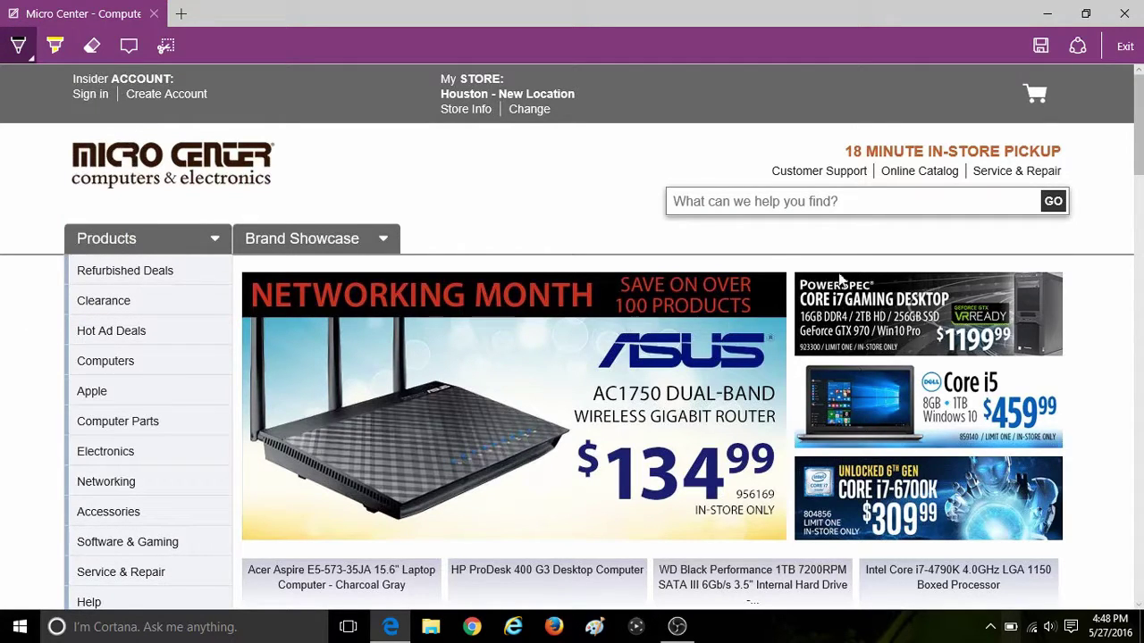
Step: Circle the ASUS router ad and its $134.99 price in black ink
mouse_move(853, 295)
left_mouse_down()
mouse_move(527, 233)
mouse_move(600, 576)
mouse_move(911, 335)
mouse_move(732, 204)
mouse_move(599, 192)
left_mouse_up()
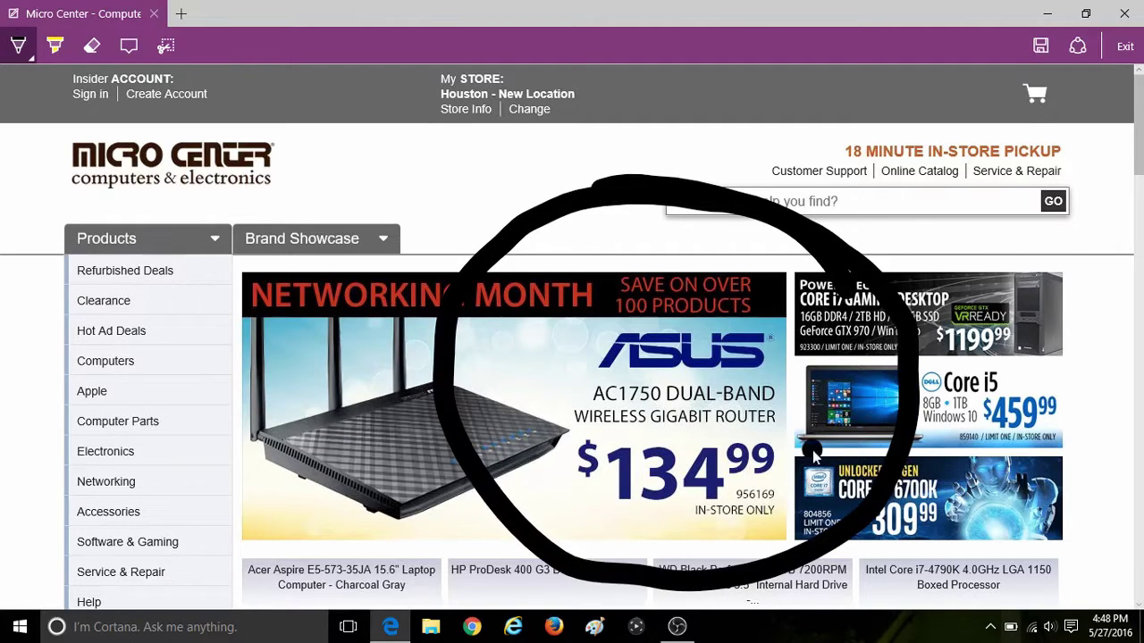
mouse_move(813, 455)
left_mouse_down()
mouse_move(585, 398)
mouse_move(640, 546)
mouse_move(824, 416)
mouse_move(586, 379)
mouse_move(565, 480)
mouse_move(572, 474)
left_mouse_up()
left_click(103, 50)
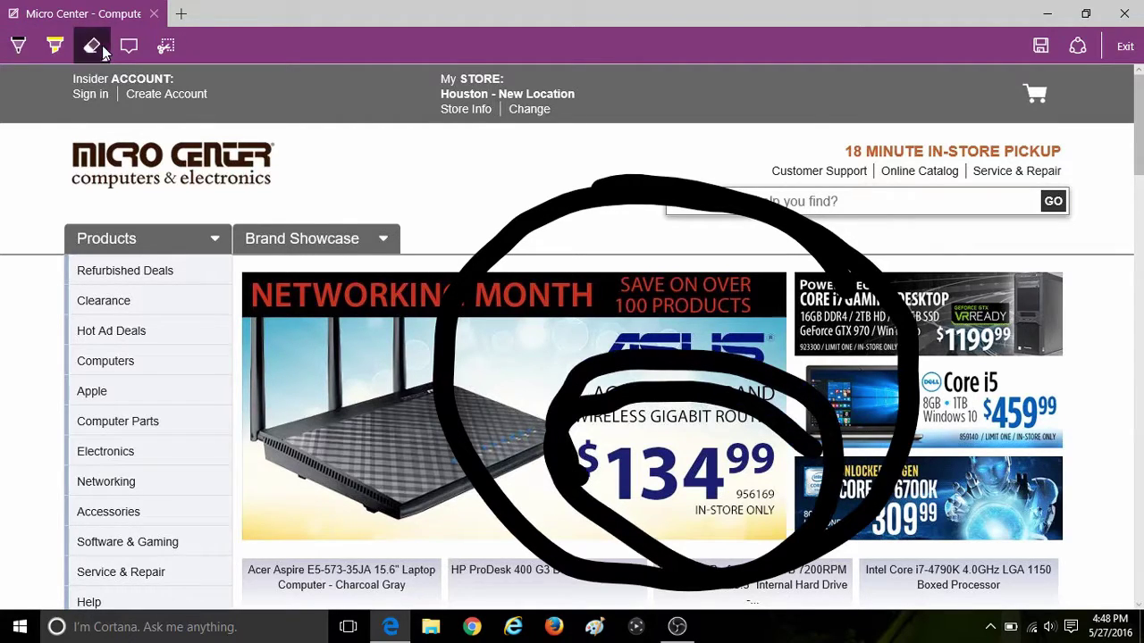
Step: Clear all ink from the page, then highlight the Micro Center logo in yellow
left_click(104, 48)
left_click(102, 94)
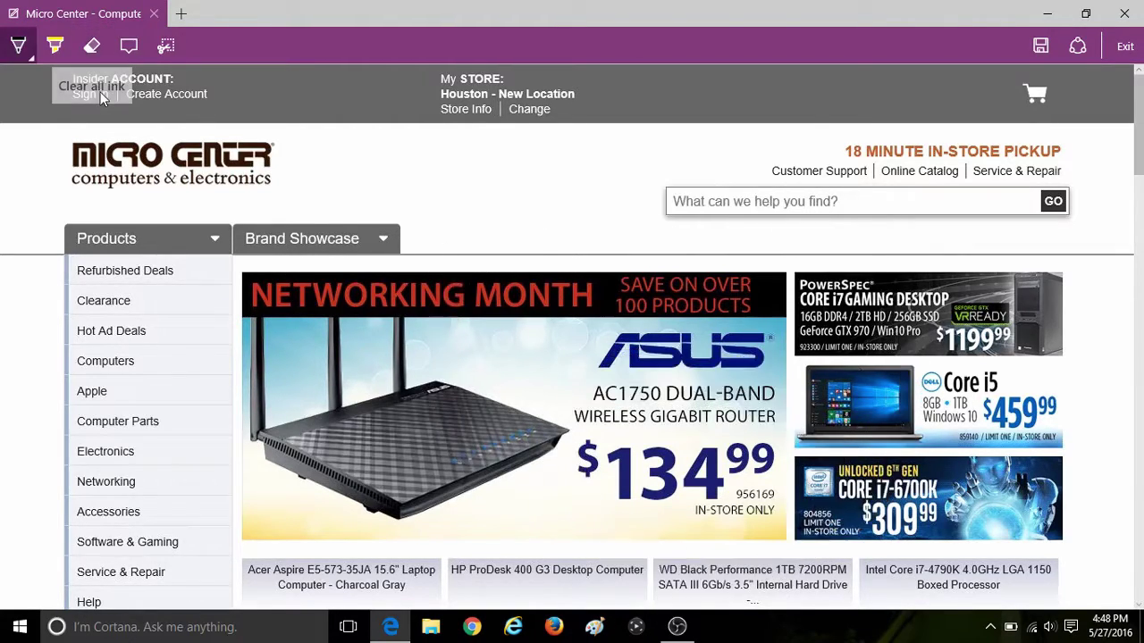
left_click(55, 49)
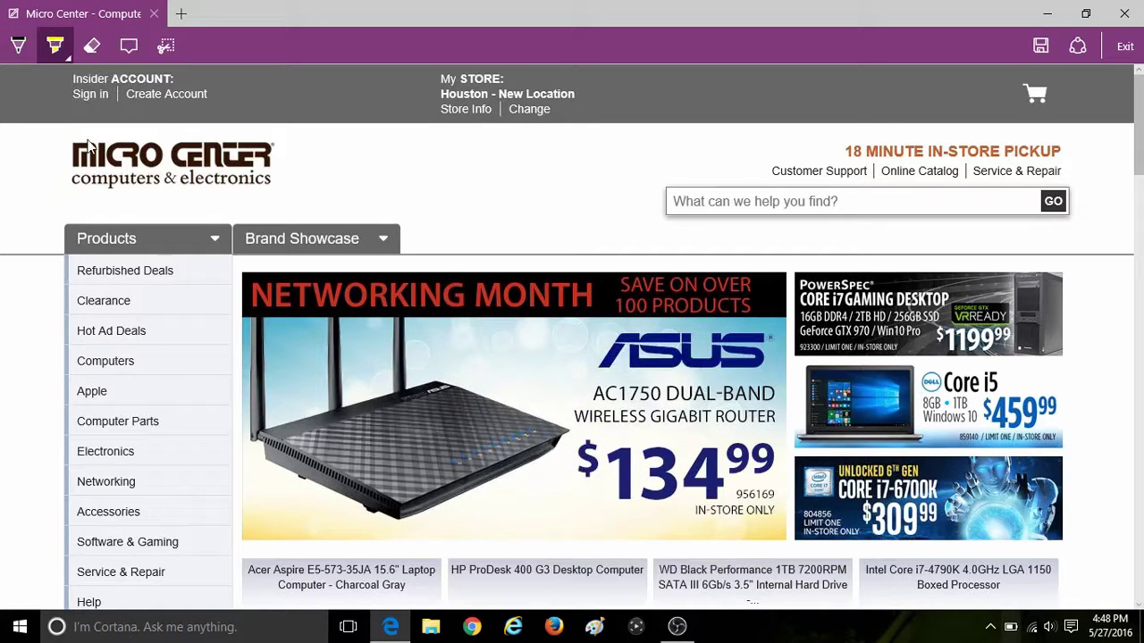
mouse_move(90, 147)
left_mouse_down()
mouse_move(76, 168)
mouse_move(255, 168)
mouse_move(82, 141)
mouse_move(291, 173)
mouse_move(214, 143)
mouse_move(273, 143)
mouse_move(9, 170)
mouse_move(104, 191)
mouse_move(256, 159)
mouse_move(54, 135)
mouse_move(298, 186)
left_mouse_up()
Step: Check the highlighter options, then erase the yellow highlight over the logo
left_click(55, 45)
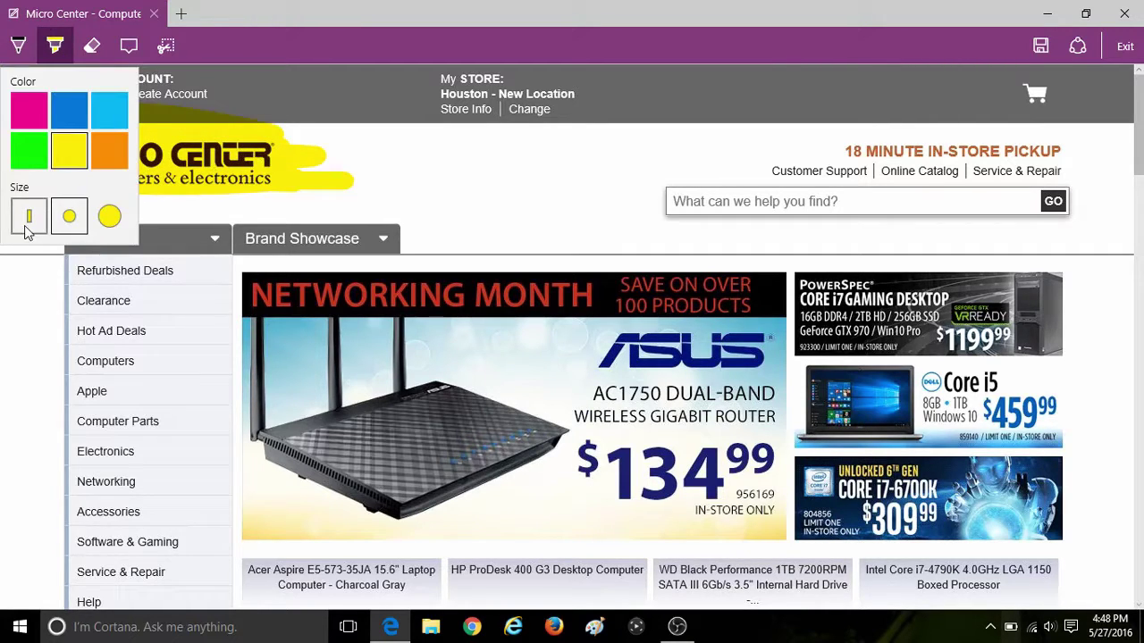
left_click(69, 54)
left_click(100, 52)
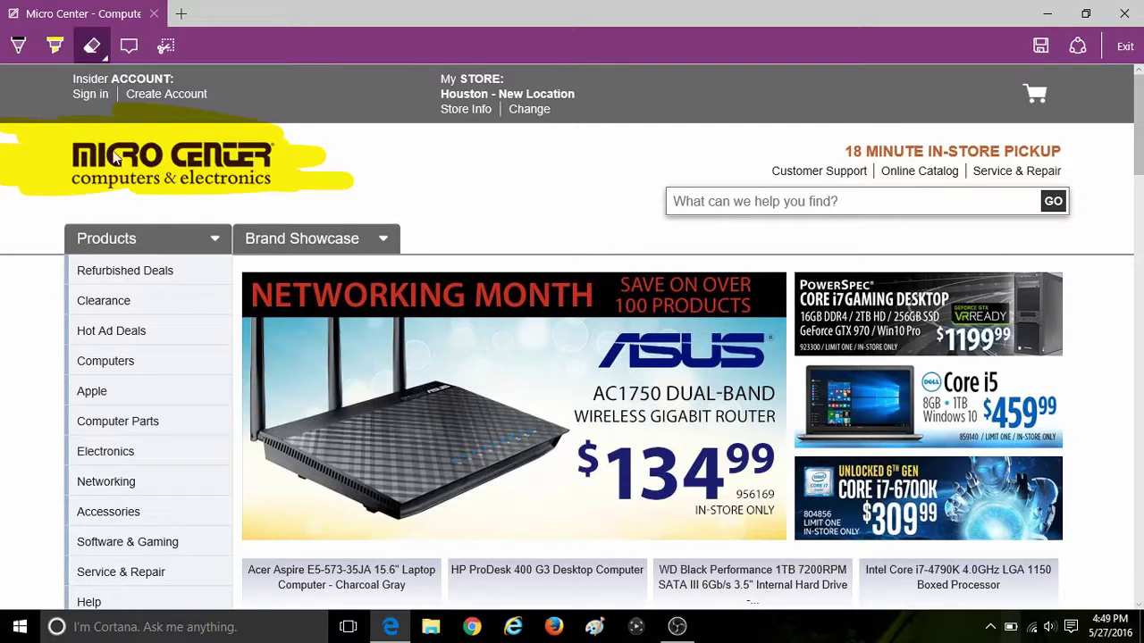
left_click(114, 157)
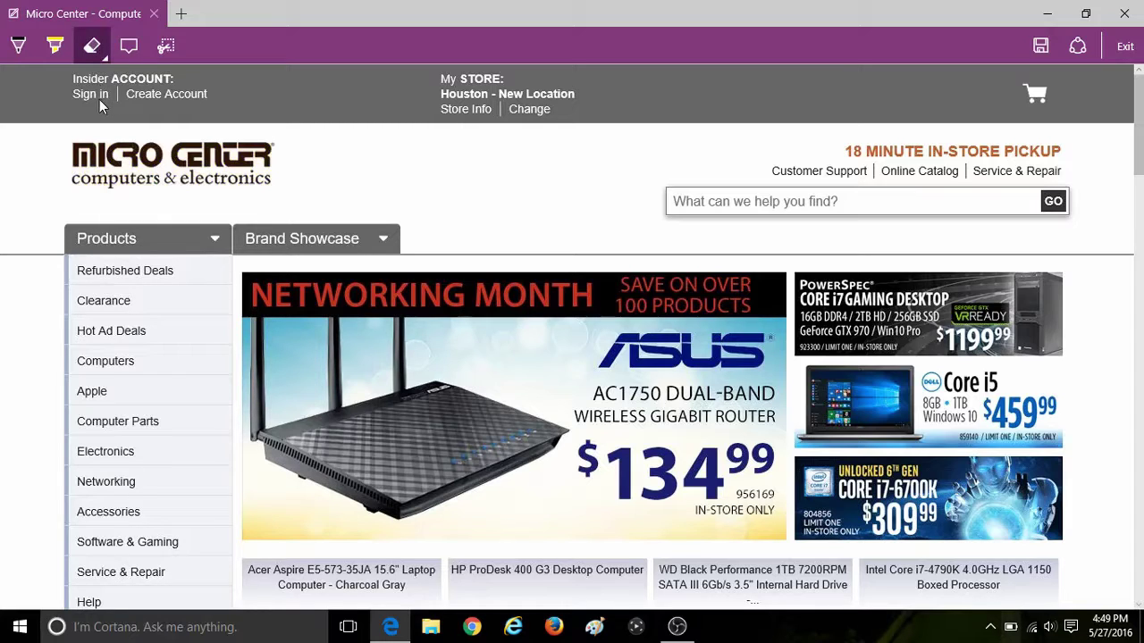
Step: Add a typed note 'this is a text box', move it beside the logo, then delete it
left_click(130, 49)
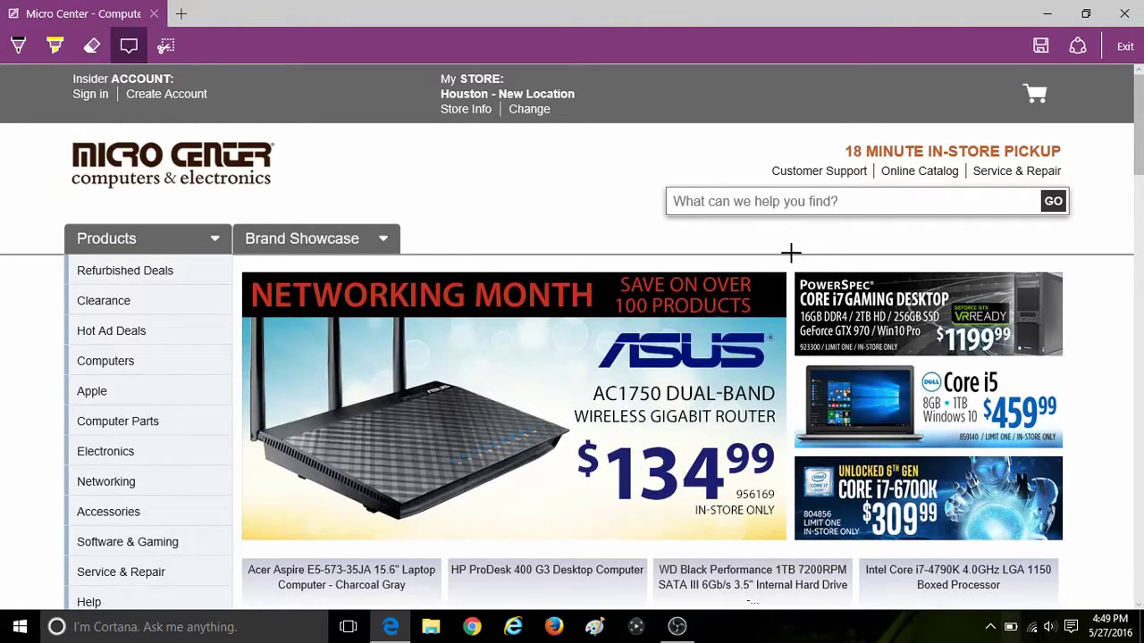
left_click(741, 222)
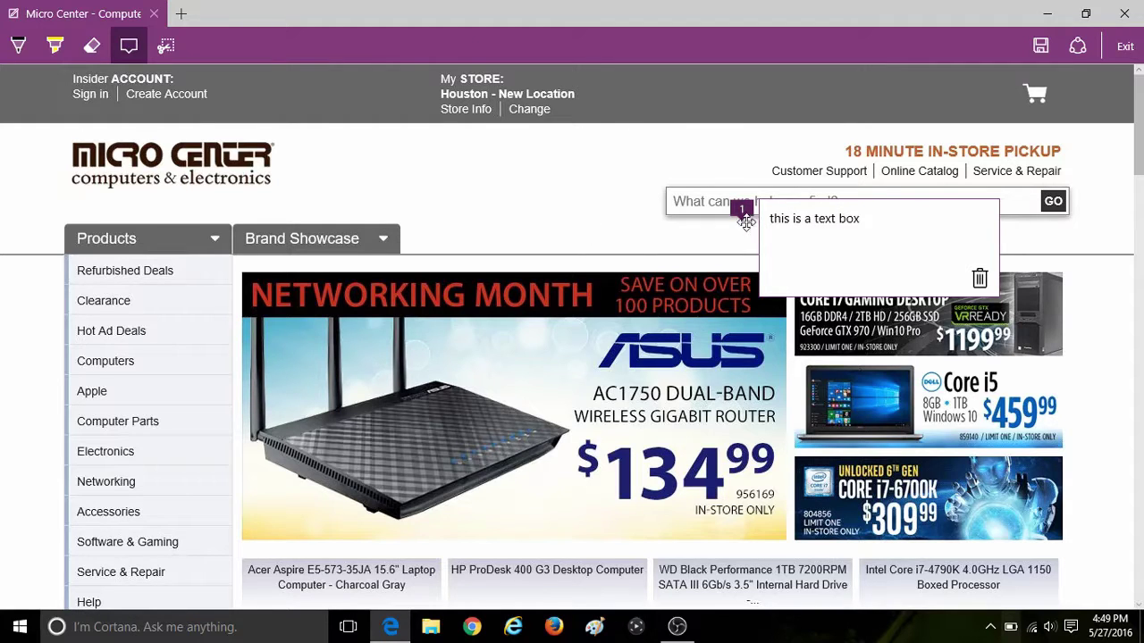
mouse_move(746, 221)
left_mouse_down()
mouse_move(563, 221)
mouse_move(329, 150)
mouse_move(336, 163)
mouse_move(102, 390)
mouse_move(279, 89)
mouse_move(282, 100)
left_mouse_up()
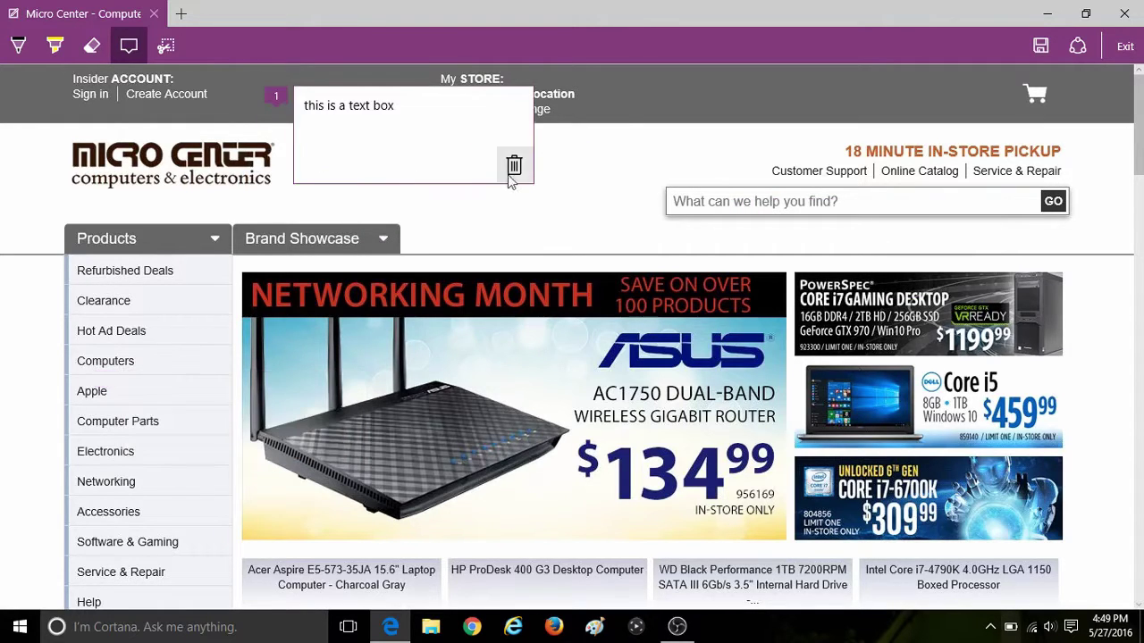
left_click(513, 167)
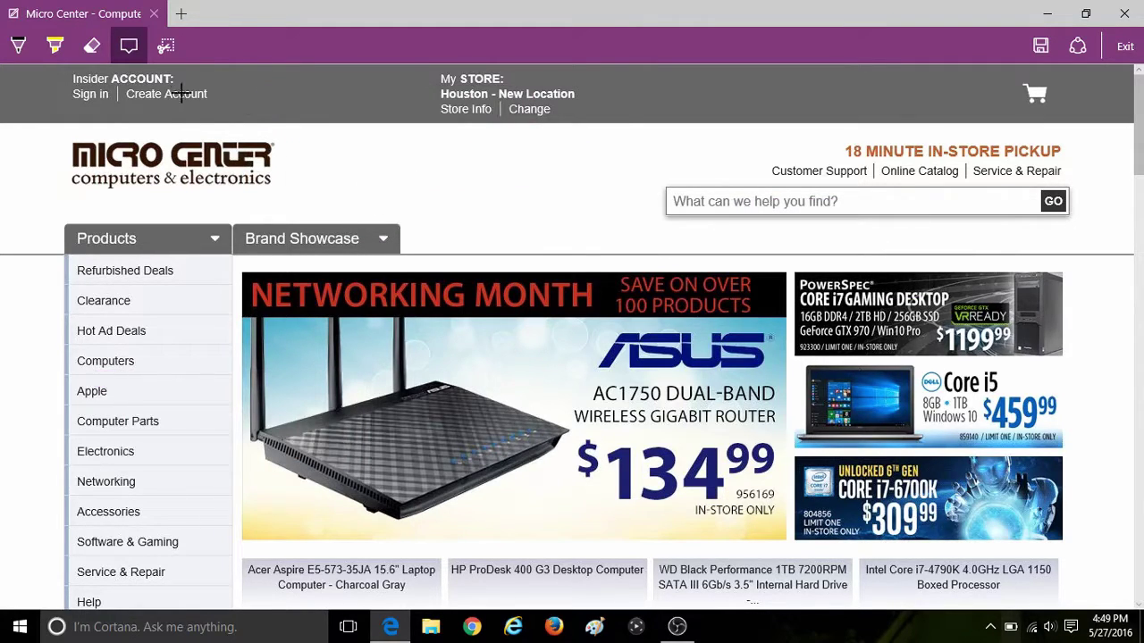
Step: Clip the Networking Month banner region to the clipboard, reselecting it once
left_click(166, 51)
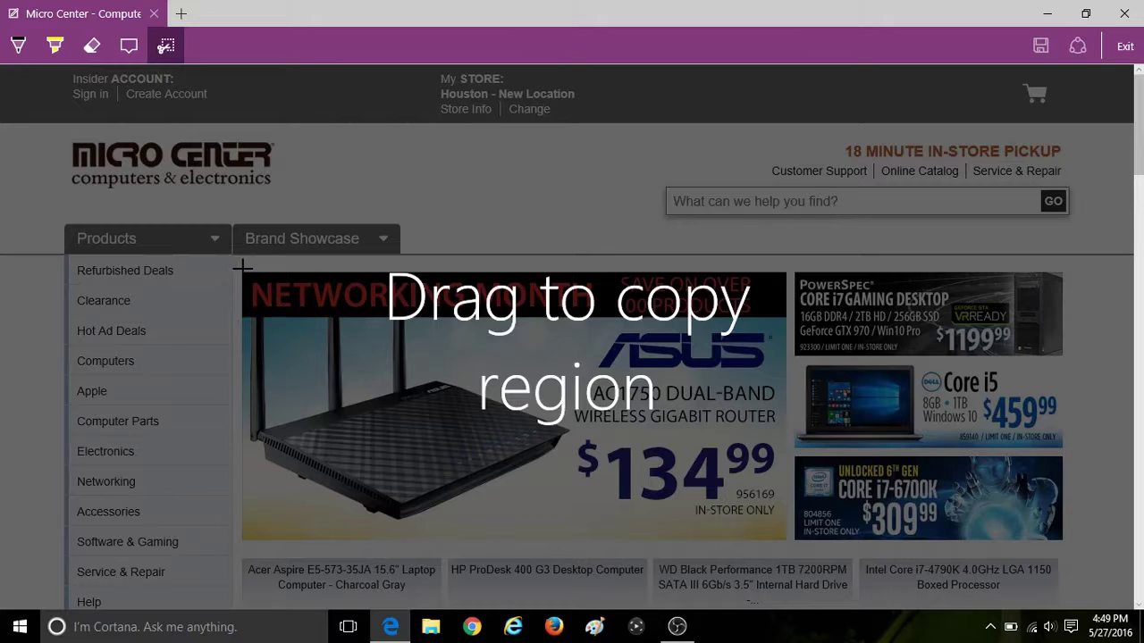
left_click_drag(239, 267, 787, 536)
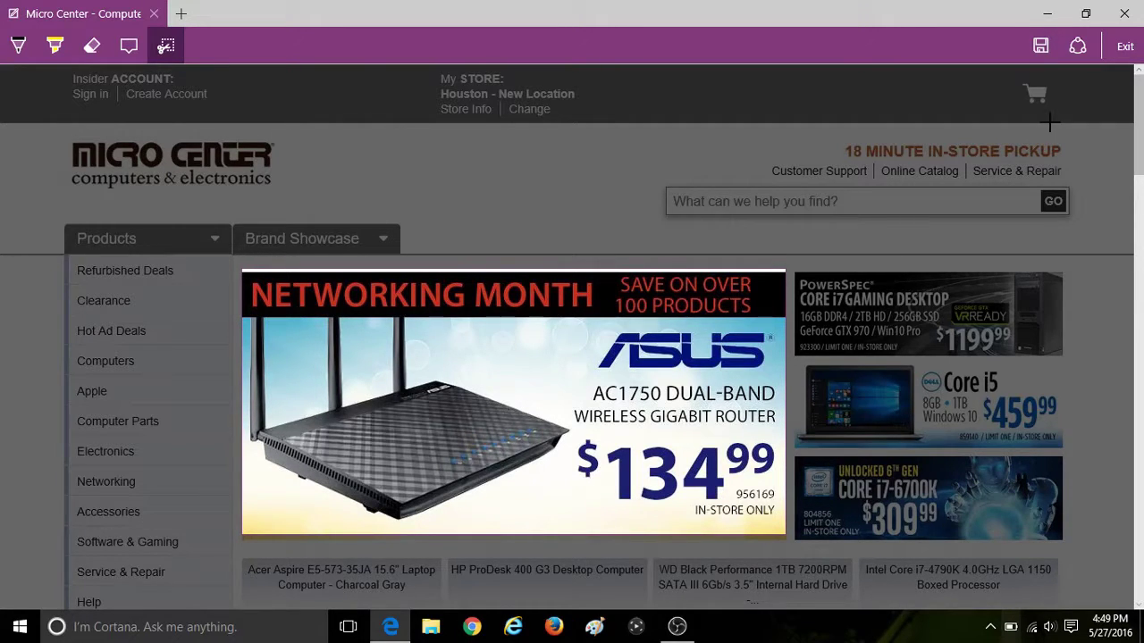
left_click(246, 260)
left_click_drag(241, 270, 786, 515)
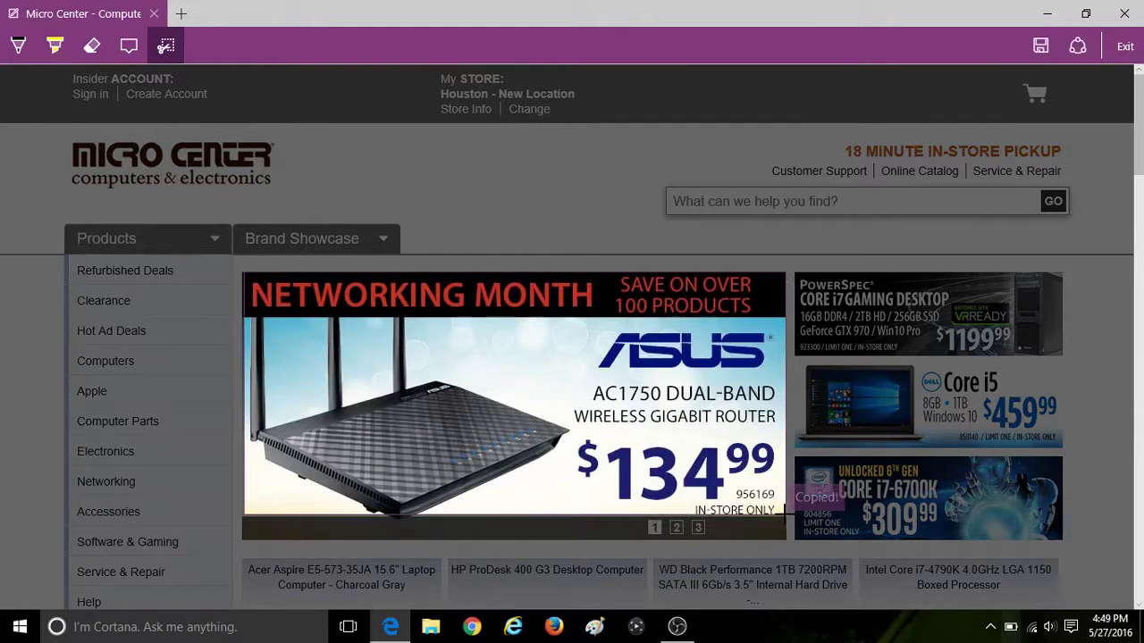
left_click(558, 193)
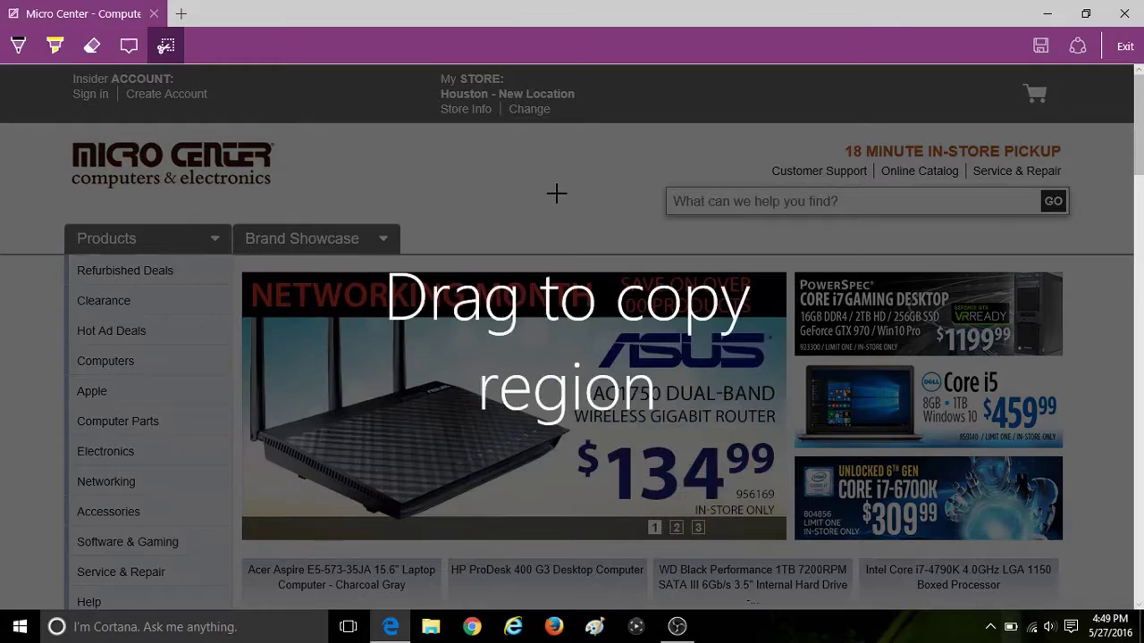
left_click(168, 48)
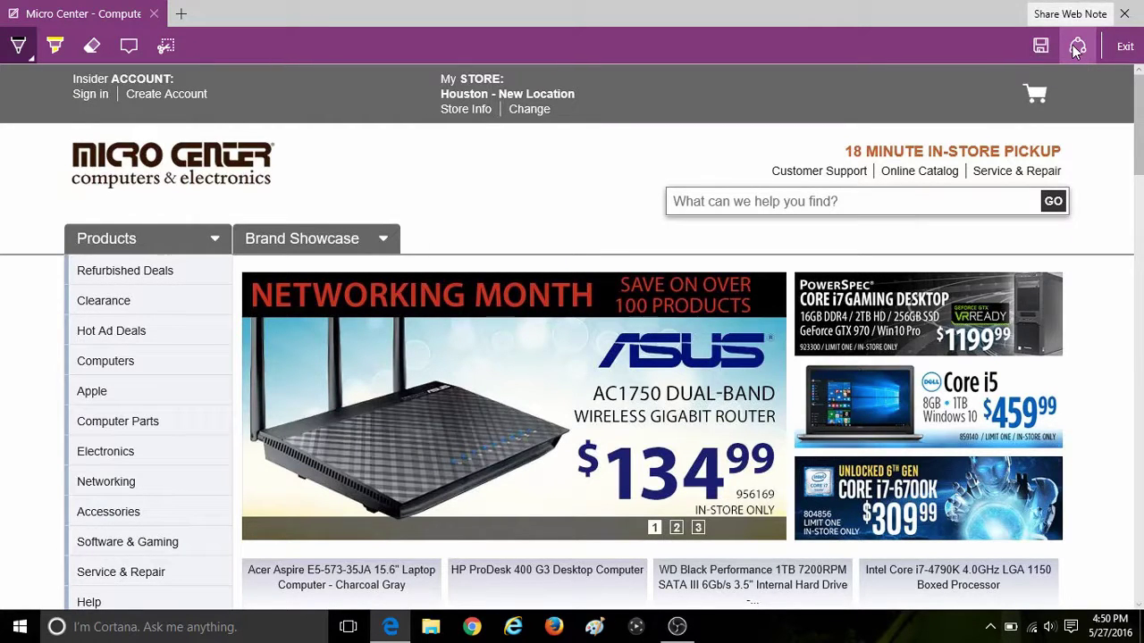
Step: Save the web note to OneNote, then view and close the Share pane
left_click(1038, 49)
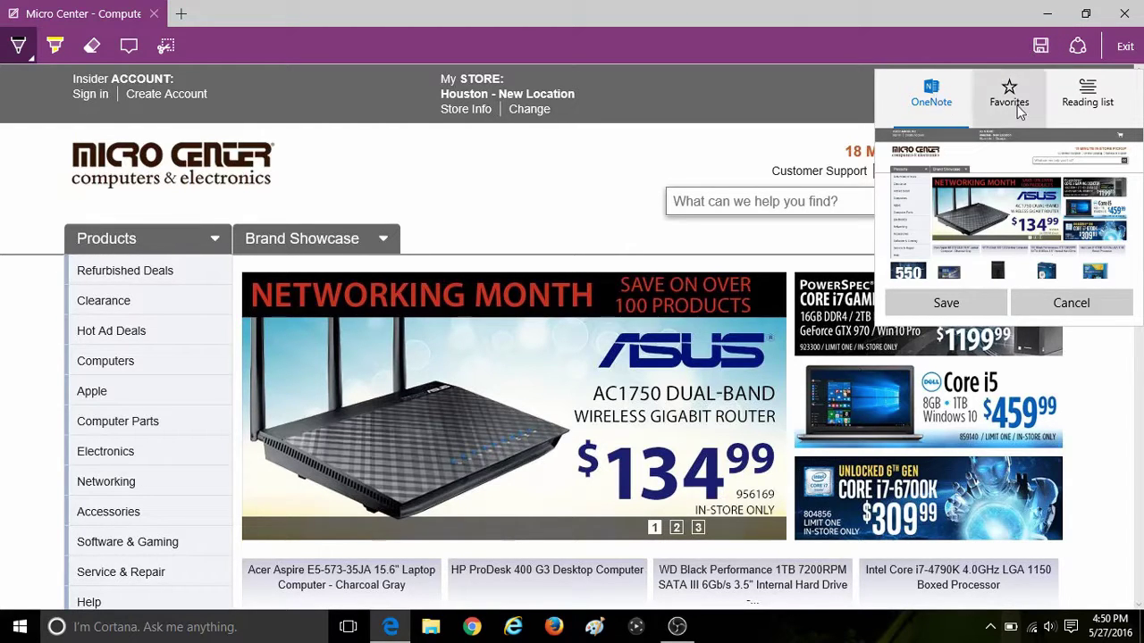
left_click(1009, 89)
left_click(1075, 118)
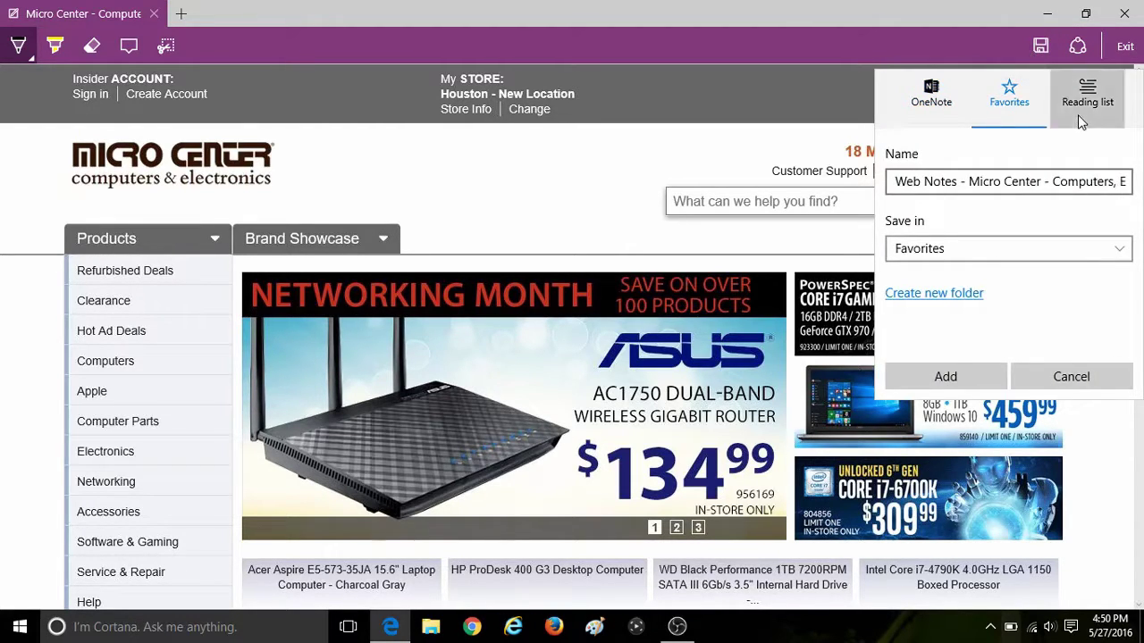
left_click(940, 103)
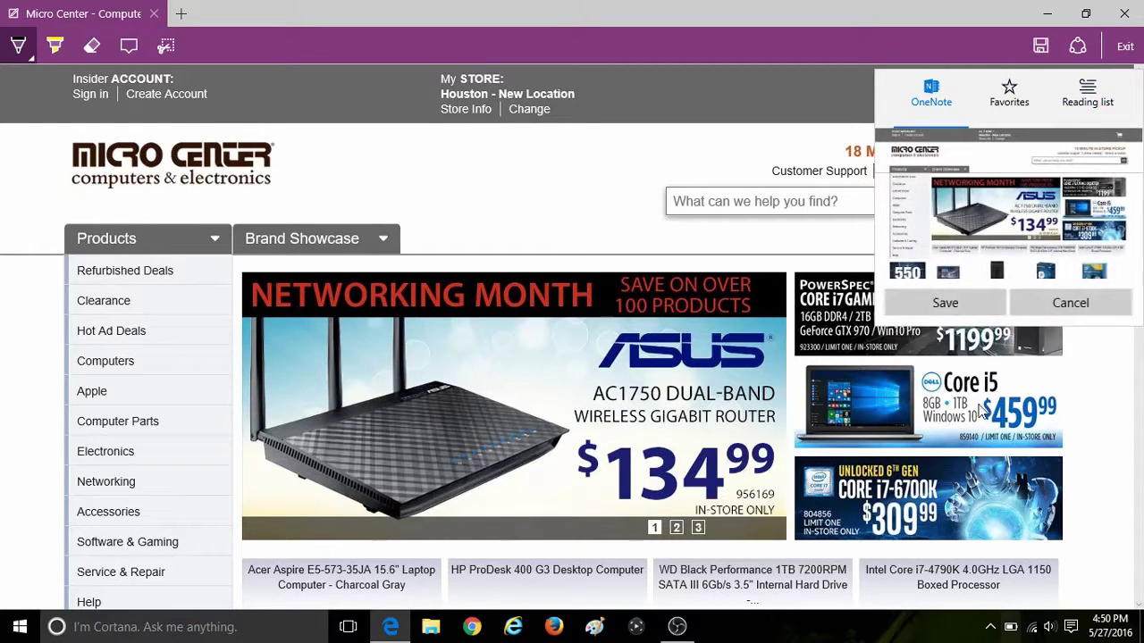
left_click(957, 306)
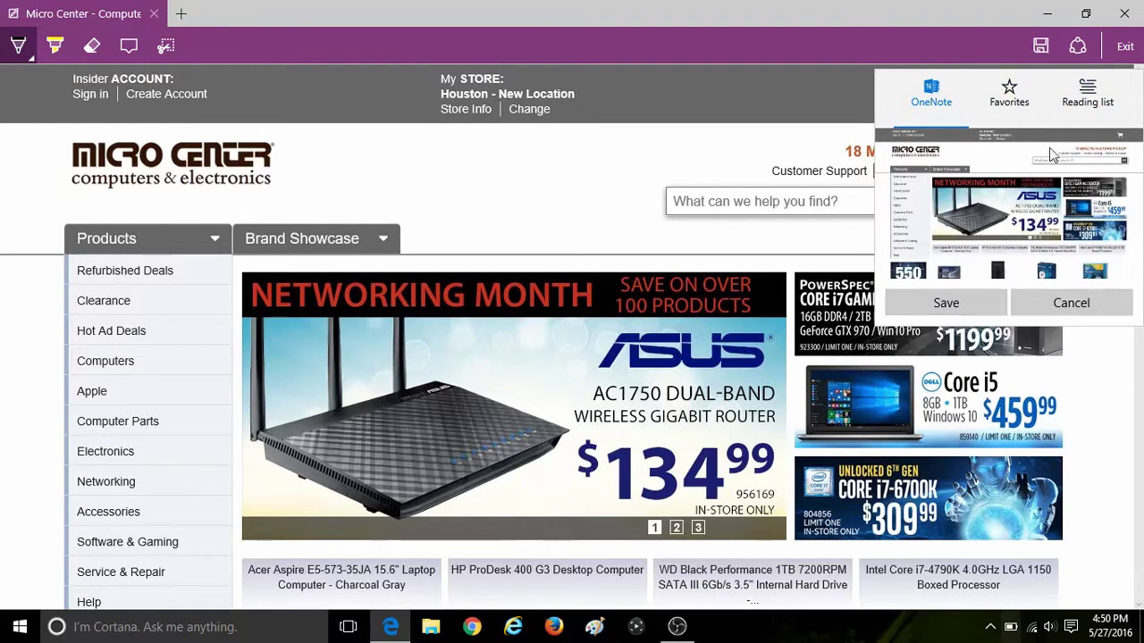
left_click(1077, 49)
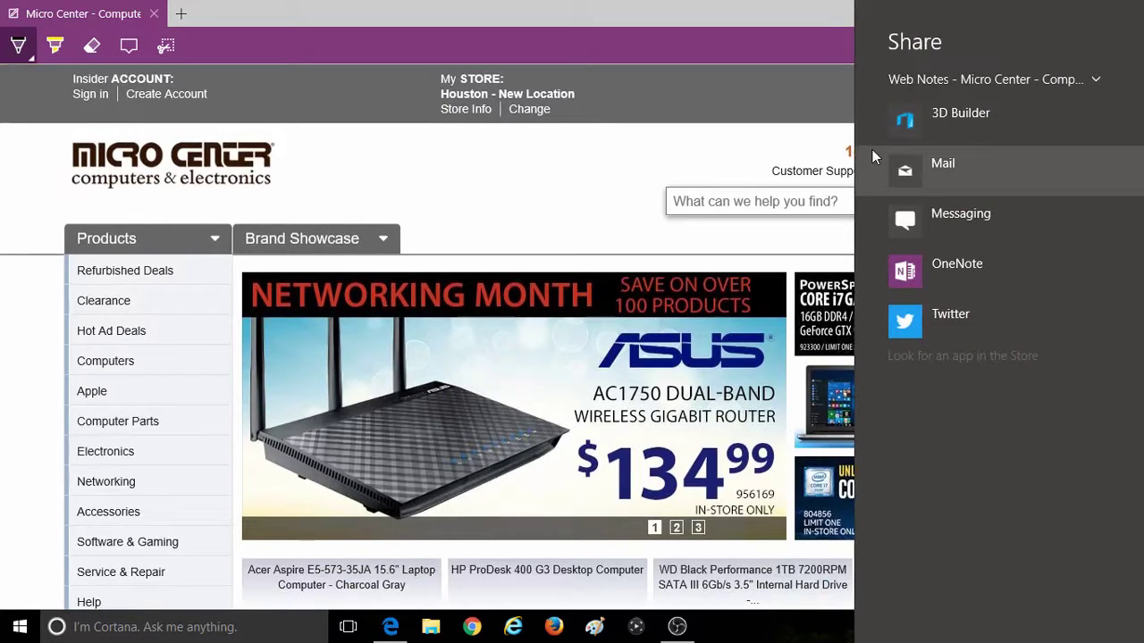
left_click(629, 177)
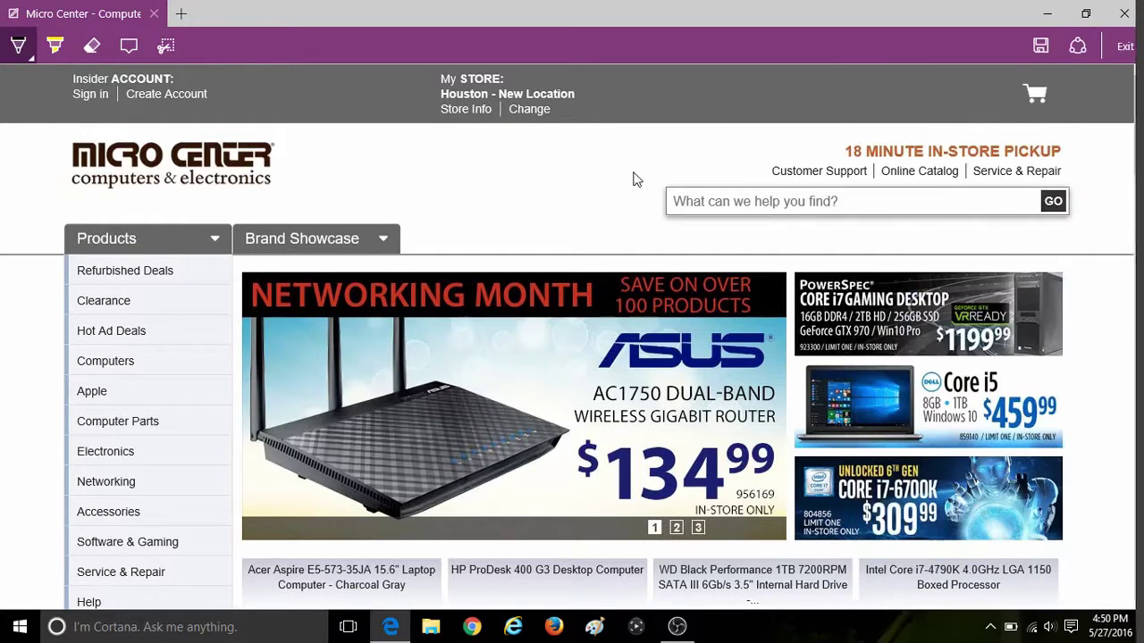
Step: Exit the purple Web Note toolbar to get back to the regular Edge address bar
left_click(1123, 56)
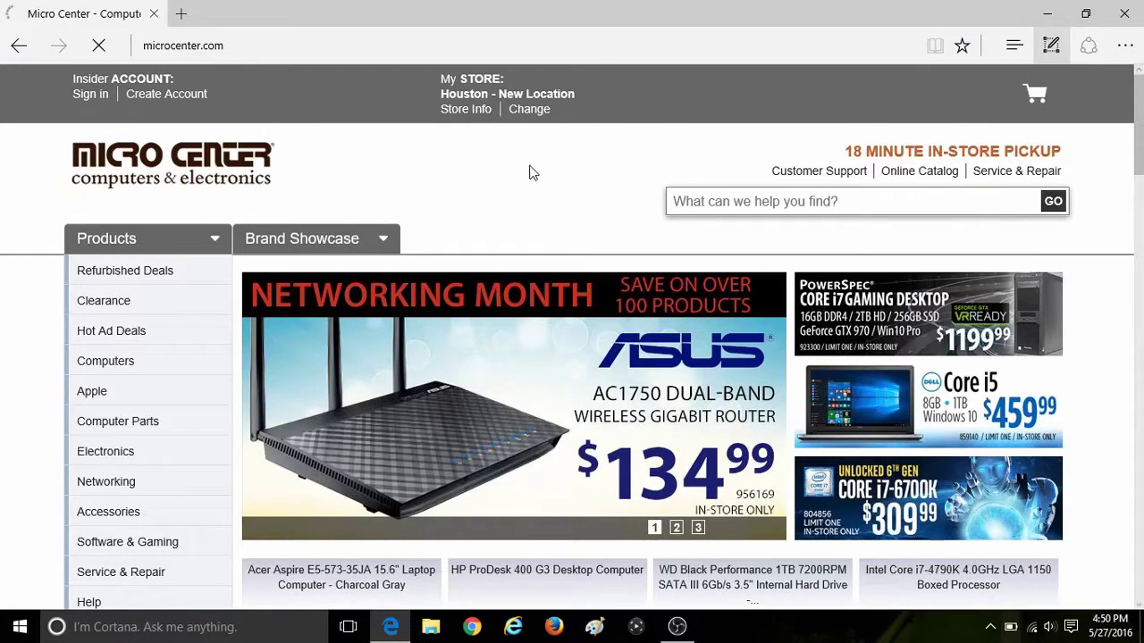